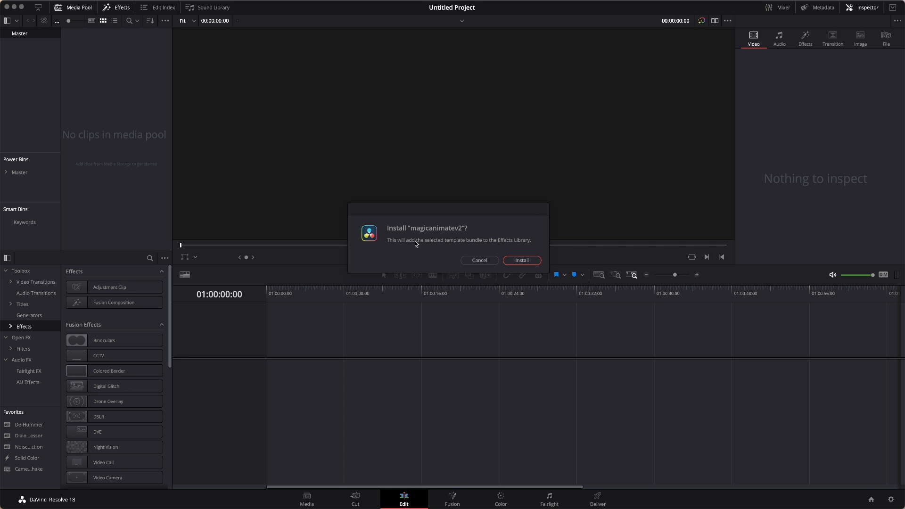
Step: Install the magicanimatev2 template bundle into the Effects Library
{"action": "mouse_move", "coordinate": [443, 209]}
{"action": "left_mouse_down"}
{"action": "mouse_move", "coordinate": [405, 207]}
{"action": "mouse_move", "coordinate": [404, 177]}
{"action": "mouse_move", "coordinate": [389, 207]}
{"action": "mouse_move", "coordinate": [360, 206]}
{"action": "mouse_move", "coordinate": [429, 218]}
{"action": "left_mouse_up"}
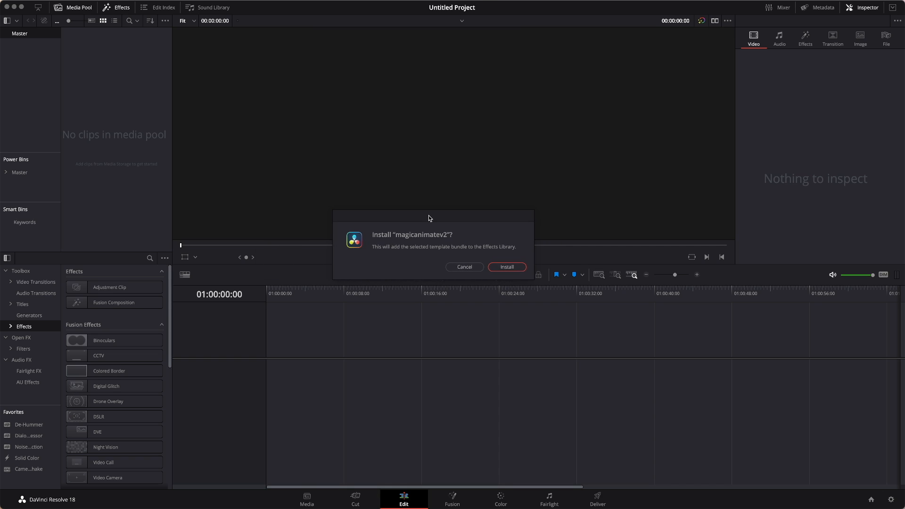
{"action": "left_click", "coordinate": [505, 268]}
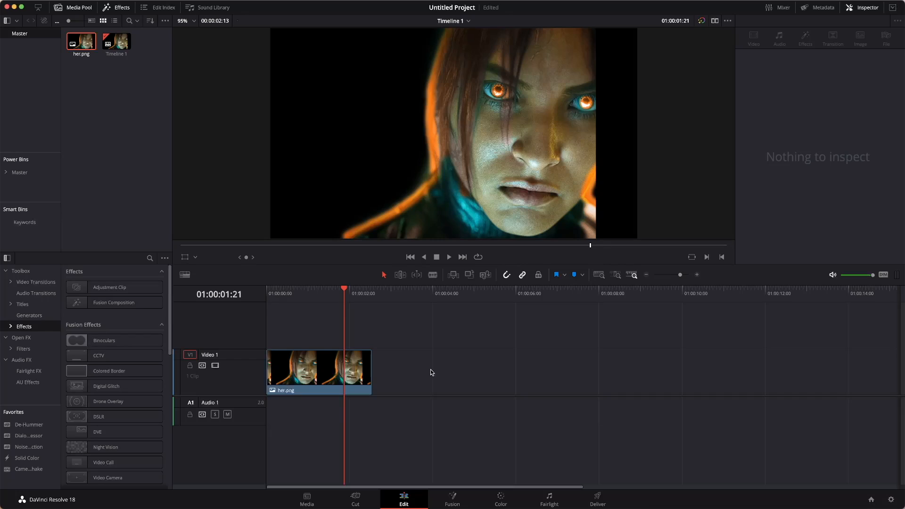
Step: Apply the MagicAnimateV2 effect from the MrAlexTech effects group to the her.png clip on Video 1
{"action": "left_click", "coordinate": [11, 327]}
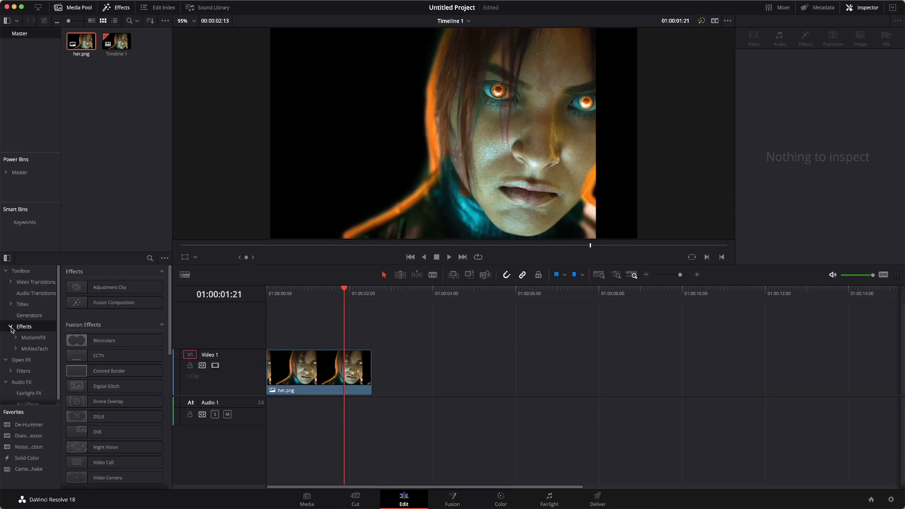
{"action": "left_click", "coordinate": [34, 349]}
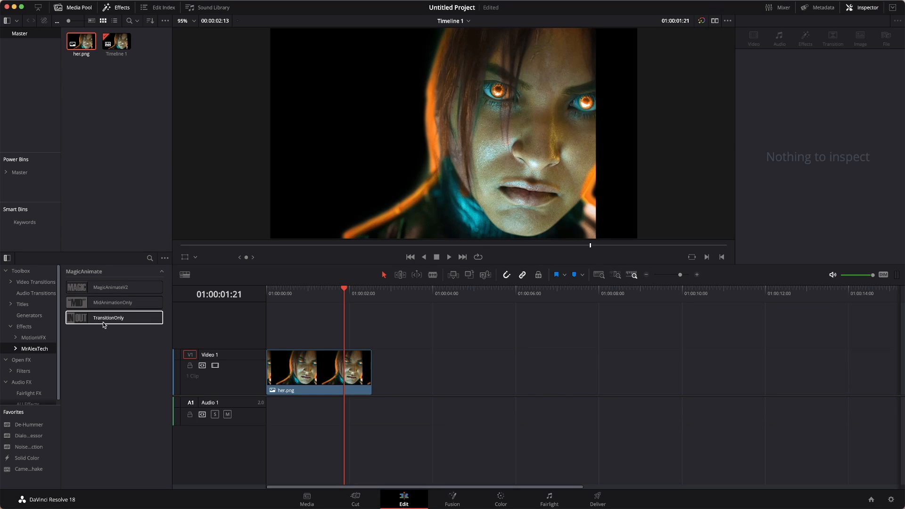
{"action": "left_click", "coordinate": [150, 258]}
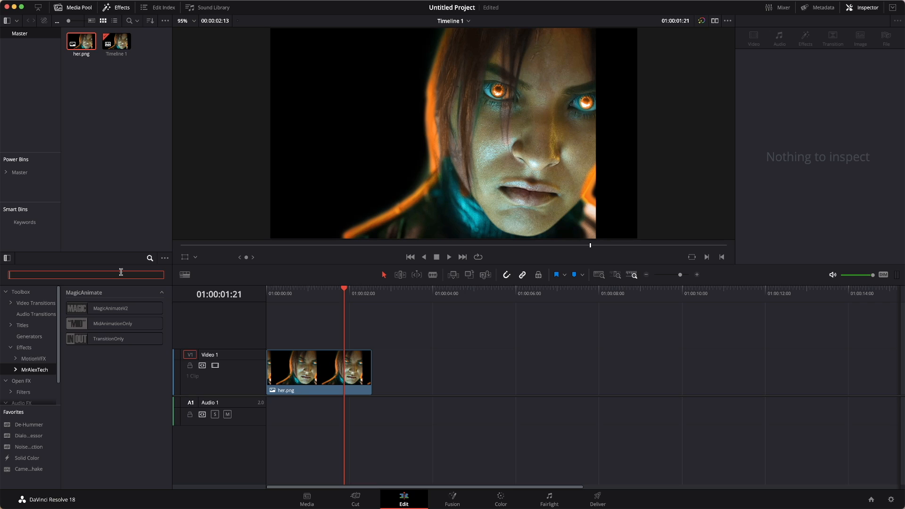
{"action": "left_click", "coordinate": [150, 259]}
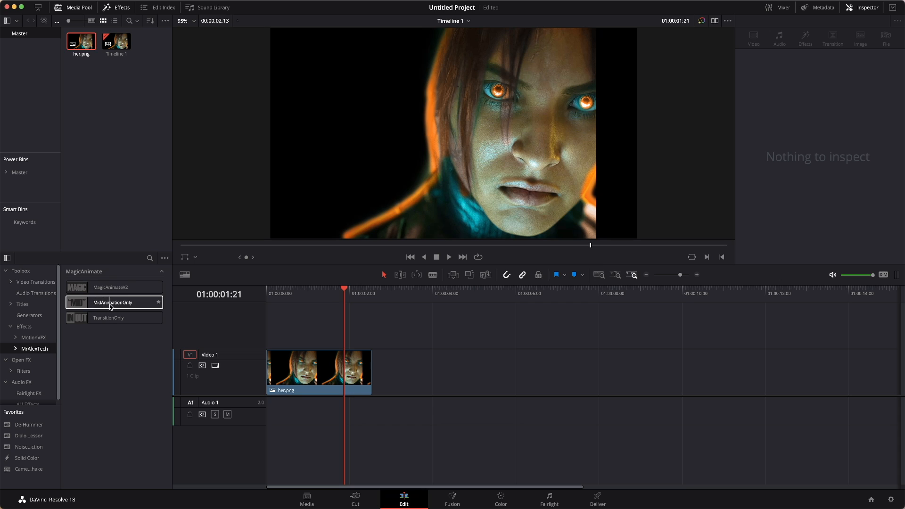
{"action": "left_click_drag", "start_coordinate": [91, 288], "coordinate": [299, 376]}
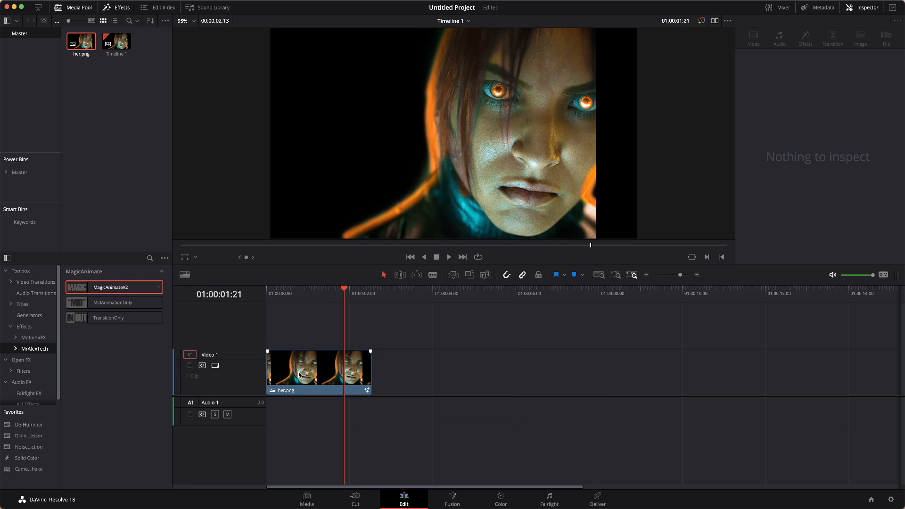
Step: Open the her.png clip's MagicAnimateV2 effect settings and review the available control groups
{"action": "left_click", "coordinate": [305, 376]}
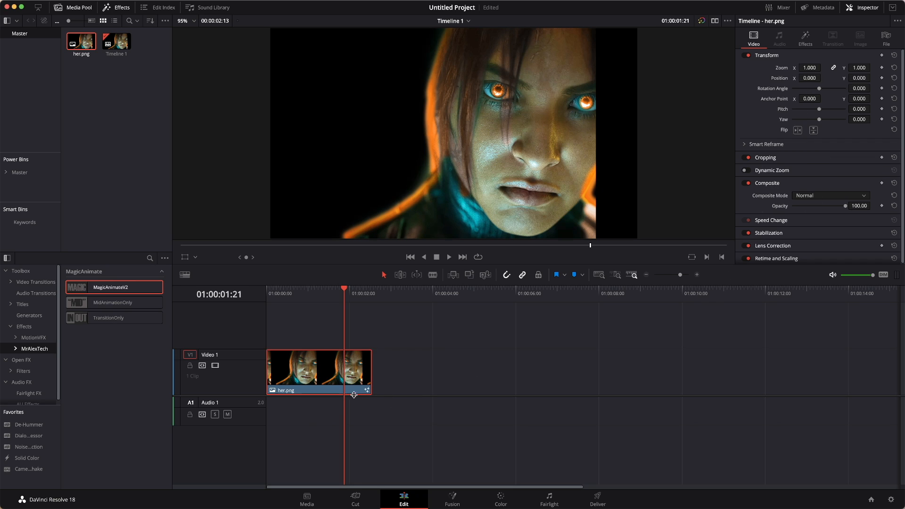
{"action": "left_click", "coordinate": [800, 40]}
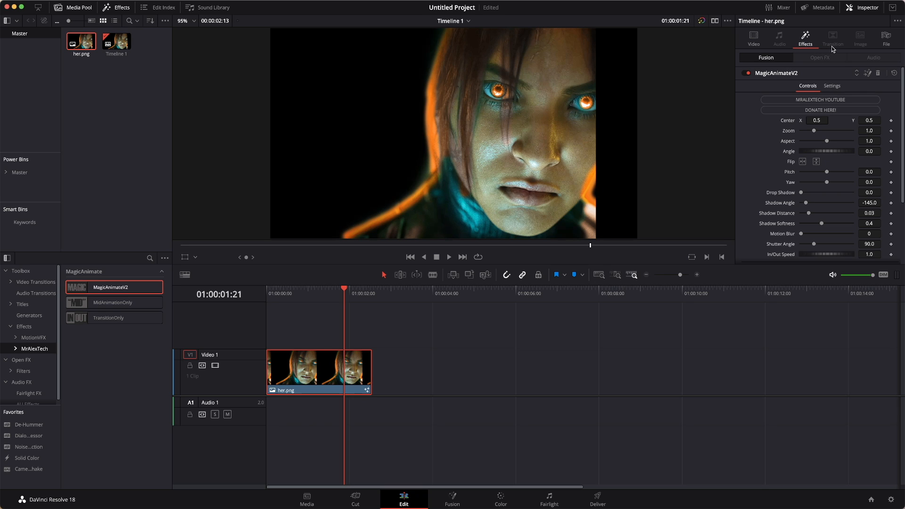
{"action": "left_click", "coordinate": [863, 12]}
{"action": "left_click", "coordinate": [863, 13]}
{"action": "scroll", "coordinate": [813, 145], "scroll_direction": "down", "scroll_amount": 4}
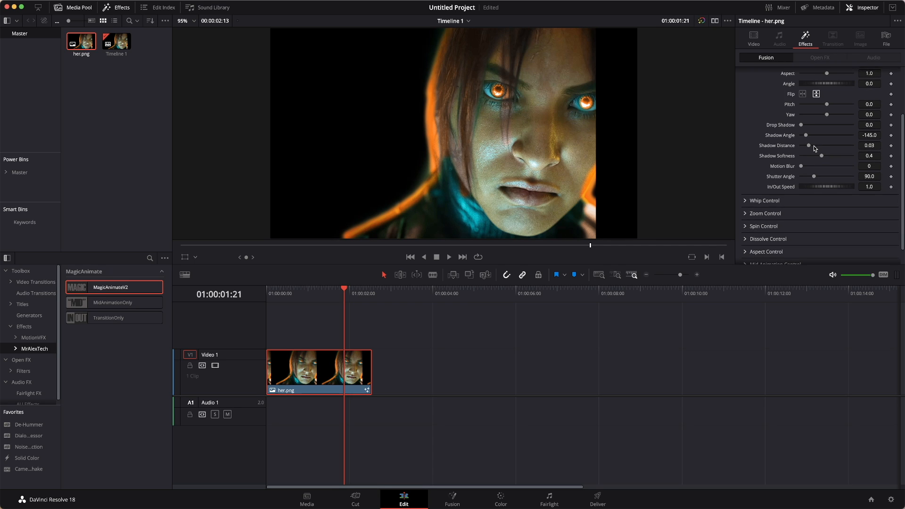
{"action": "scroll", "coordinate": [814, 146], "scroll_direction": "down", "scroll_amount": 1}
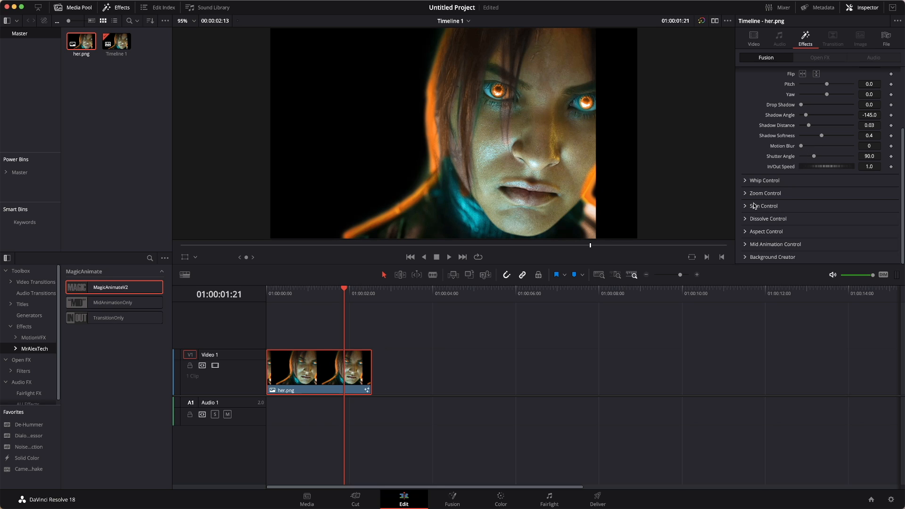
Step: Enable both the In and Out whip animations in the clip's Whip Control settings
{"action": "left_click", "coordinate": [745, 182]}
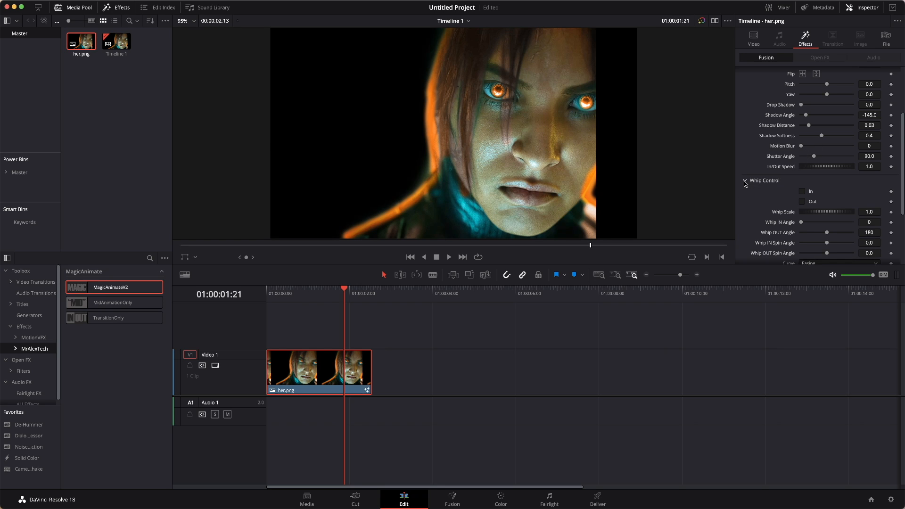
{"action": "scroll", "coordinate": [794, 189], "scroll_direction": "down", "scroll_amount": 2}
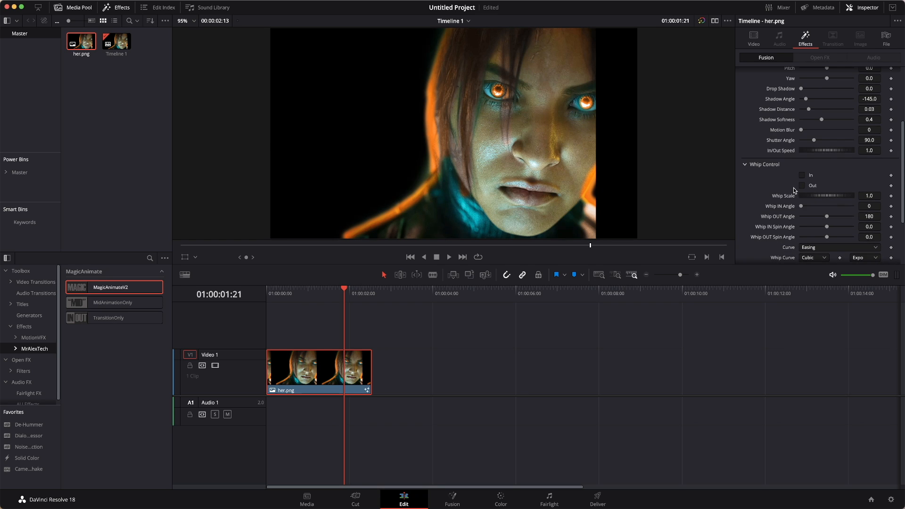
{"action": "scroll", "coordinate": [793, 188], "scroll_direction": "down", "scroll_amount": 2}
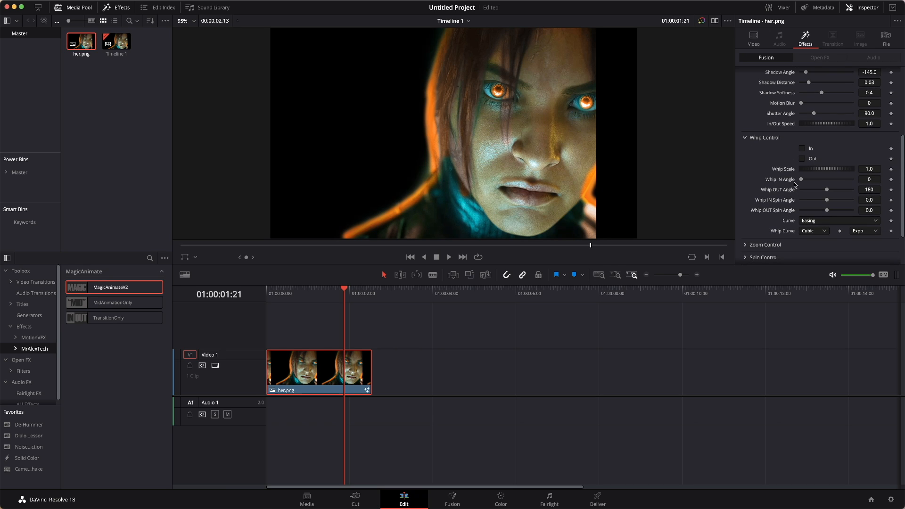
{"action": "left_click", "coordinate": [801, 148]}
{"action": "left_click", "coordinate": [802, 159]}
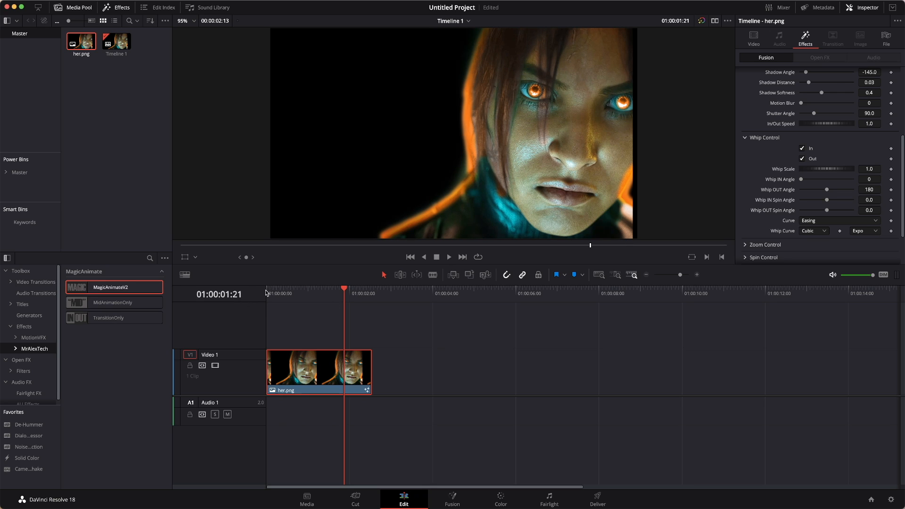
Step: Preview the whip animation by playing the clip from its start and scrubbing back through its ending
{"action": "key", "text": "Home"}
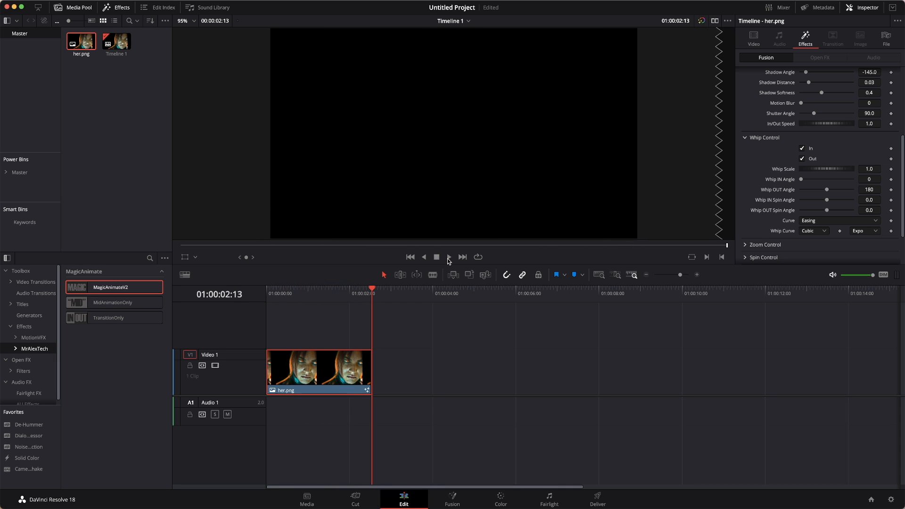
{"action": "left_click", "coordinate": [358, 292]}
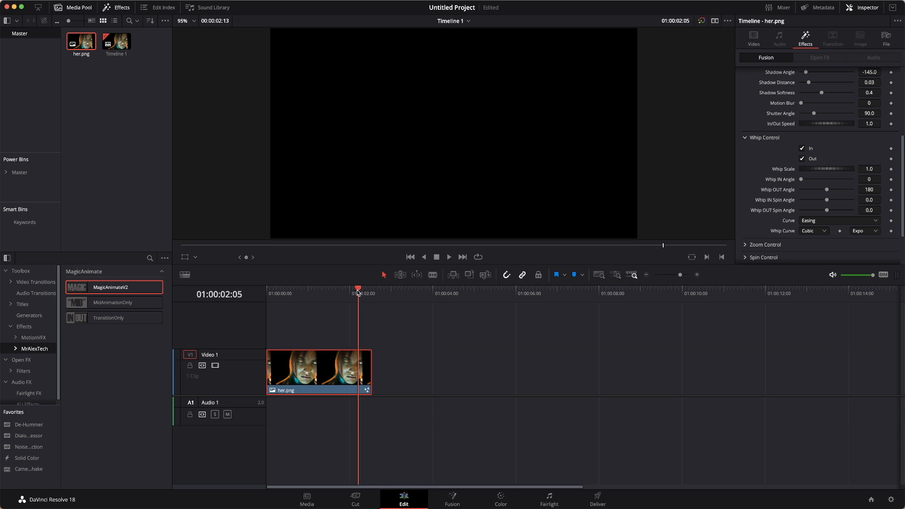
{"action": "mouse_move", "coordinate": [358, 292]}
{"action": "left_mouse_down"}
{"action": "mouse_move", "coordinate": [268, 290]}
{"action": "mouse_move", "coordinate": [348, 302]}
{"action": "left_mouse_up"}
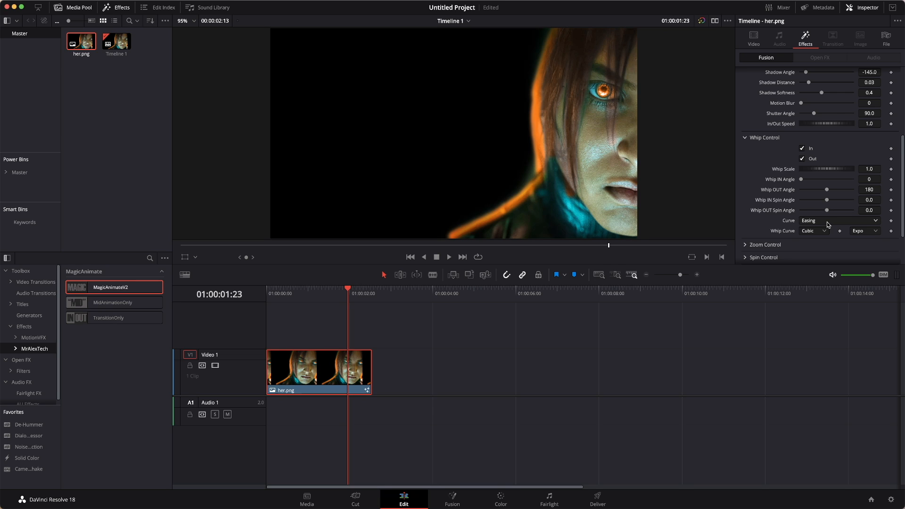
Step: Expand the Aspect Control group of the MagicAnimateV2 effect and view its options
{"action": "scroll", "coordinate": [804, 192], "scroll_direction": "down", "scroll_amount": 3}
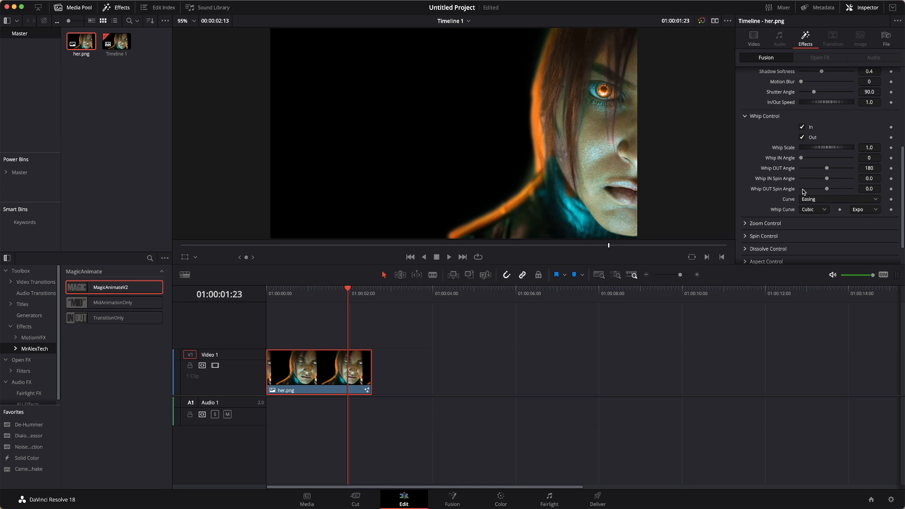
{"action": "scroll", "coordinate": [803, 192], "scroll_direction": "down", "scroll_amount": 1}
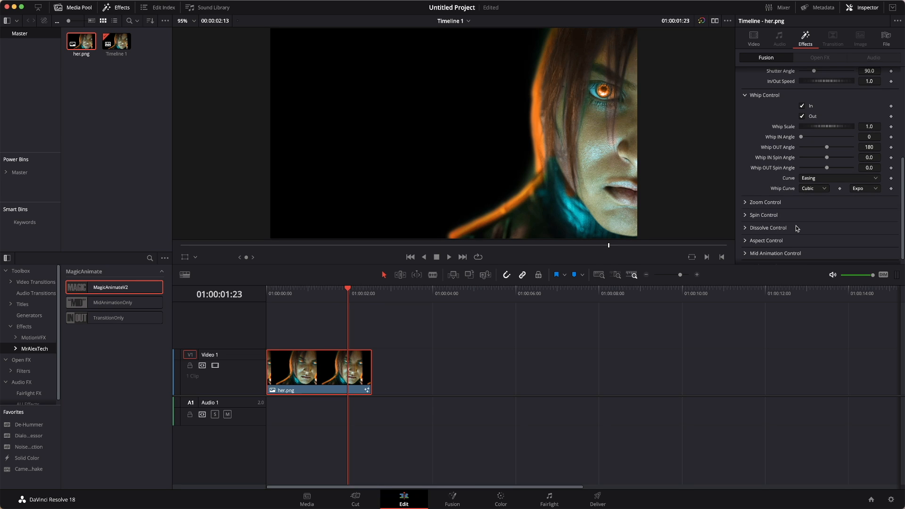
{"action": "scroll", "coordinate": [785, 237], "scroll_direction": "down", "scroll_amount": 1}
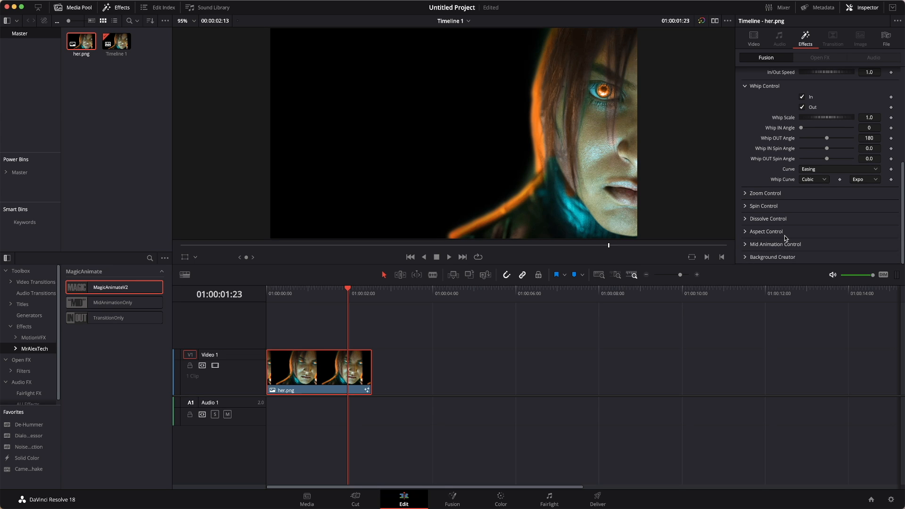
{"action": "left_click", "coordinate": [747, 233]}
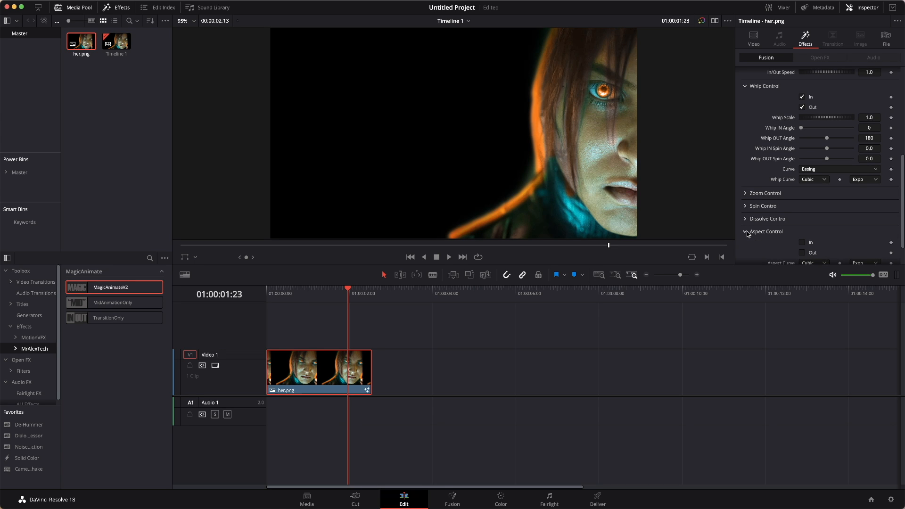
{"action": "scroll", "coordinate": [781, 240], "scroll_direction": "down", "scroll_amount": 3}
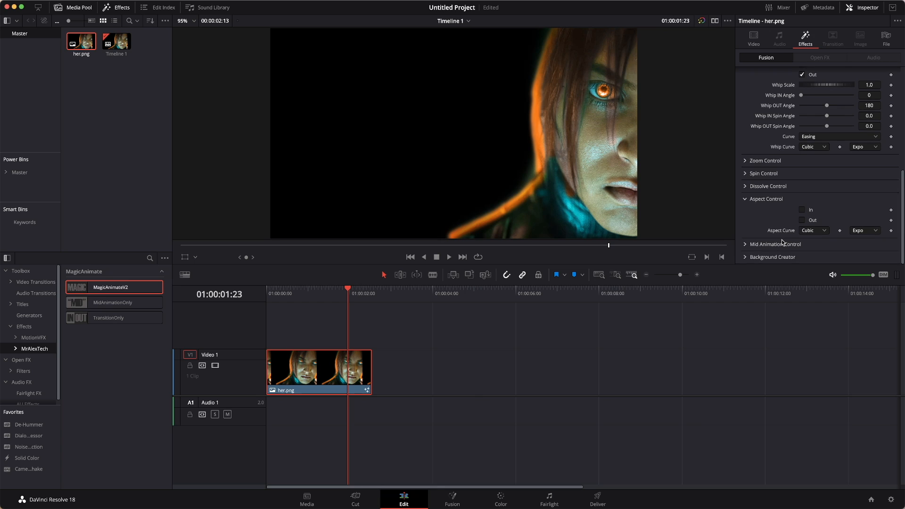
Step: Turn off the In and Out whip animations of the her.png clip
{"action": "scroll", "coordinate": [781, 239], "scroll_direction": "up", "scroll_amount": 15}
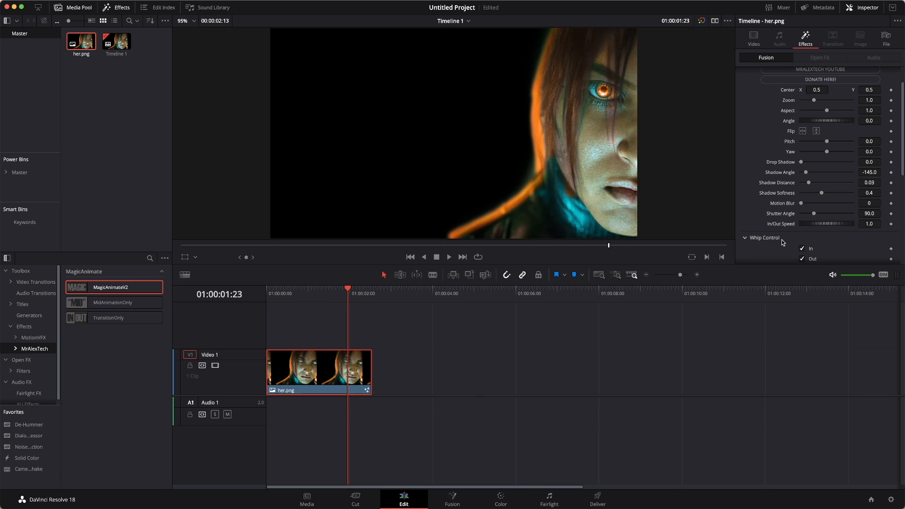
{"action": "scroll", "coordinate": [798, 134], "scroll_direction": "up", "scroll_amount": 3}
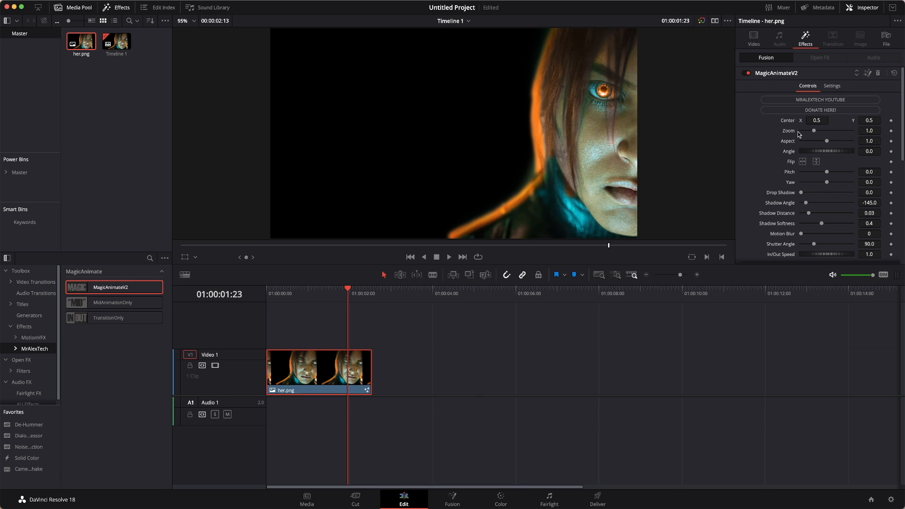
{"action": "scroll", "coordinate": [798, 134], "scroll_direction": "down", "scroll_amount": 11}
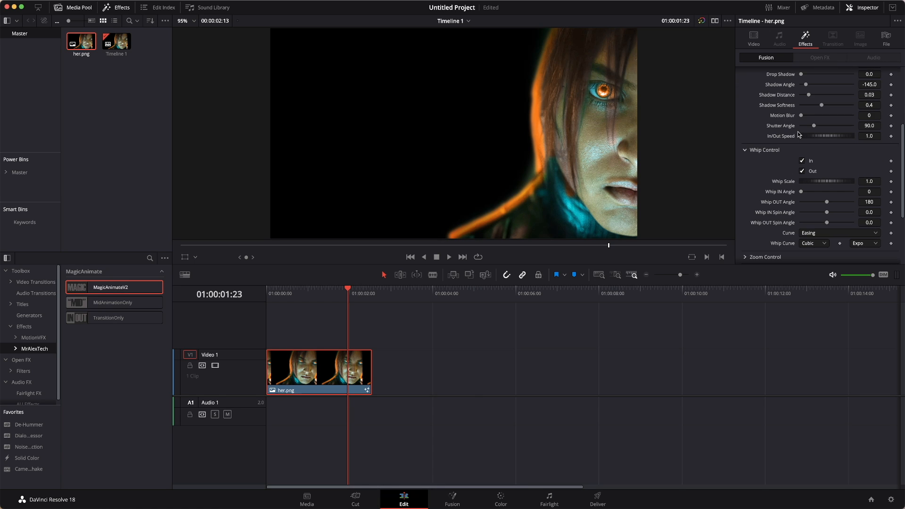
{"action": "left_click", "coordinate": [802, 170]}
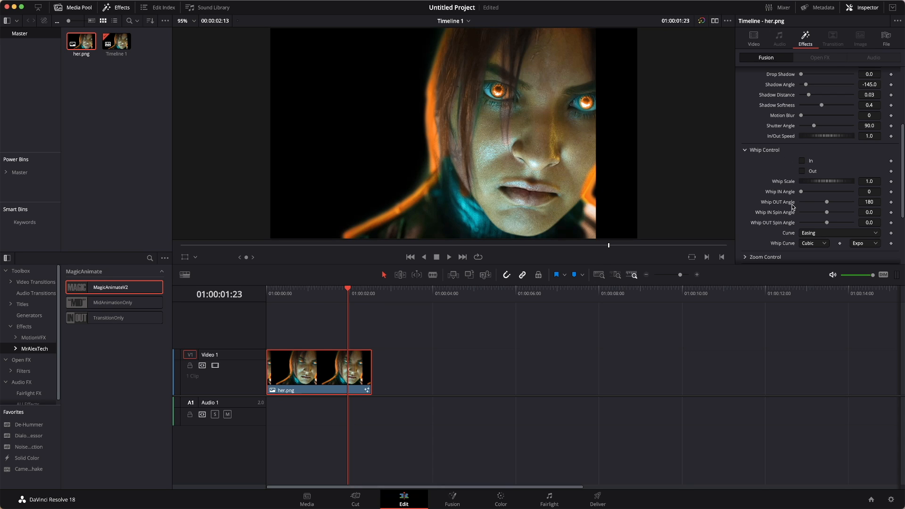
Step: Try the In and Out aspect animations on the her.png clip, and turn them off again
{"action": "scroll", "coordinate": [791, 206], "scroll_direction": "down", "scroll_amount": 2}
{"action": "scroll", "coordinate": [791, 206], "scroll_direction": "down", "scroll_amount": 5}
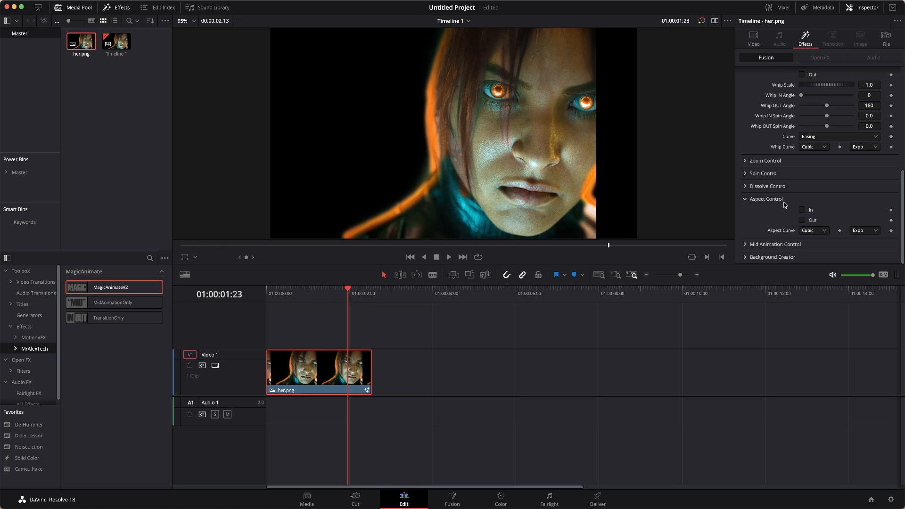
{"action": "left_click", "coordinate": [802, 210]}
{"action": "left_click", "coordinate": [802, 220]}
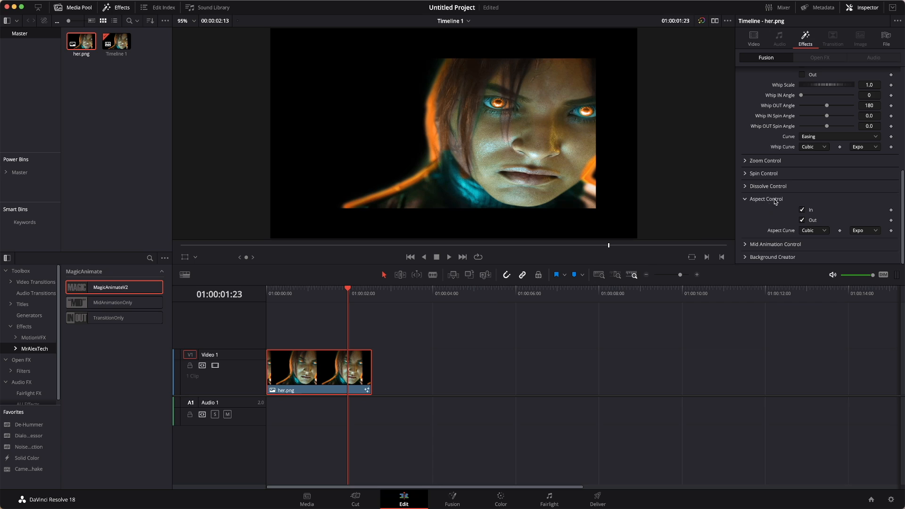
{"action": "left_click", "coordinate": [802, 221]}
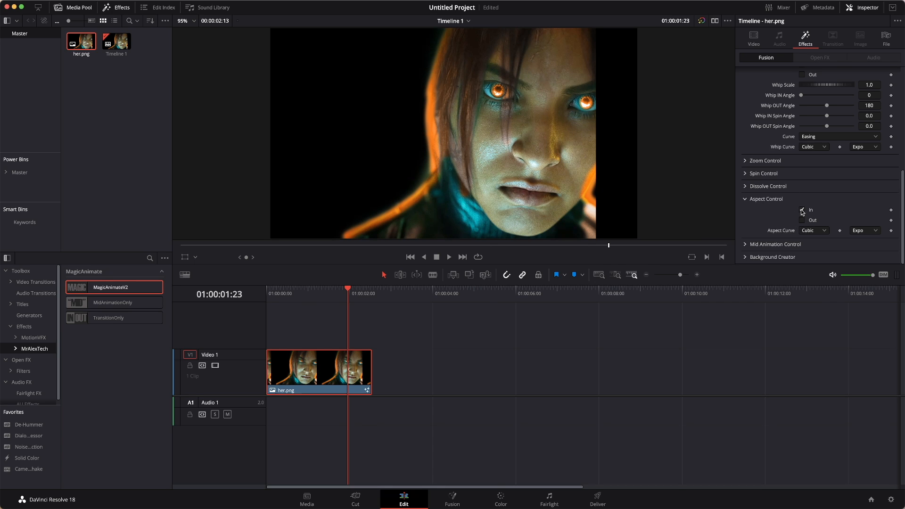
Step: Enable the In and Out zoom animations and scrub the beginning of the clip to preview the zoom
{"action": "scroll", "coordinate": [752, 242], "scroll_direction": "up", "scroll_amount": 2}
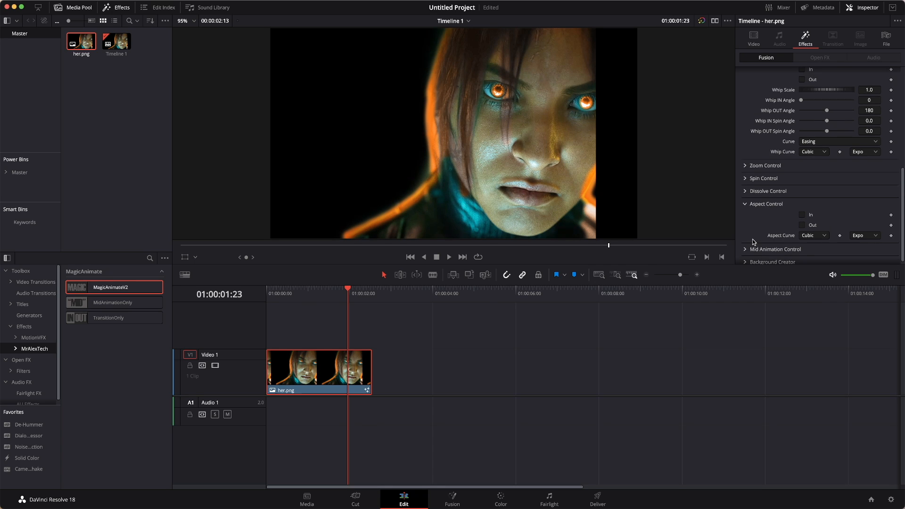
{"action": "left_click", "coordinate": [745, 177]}
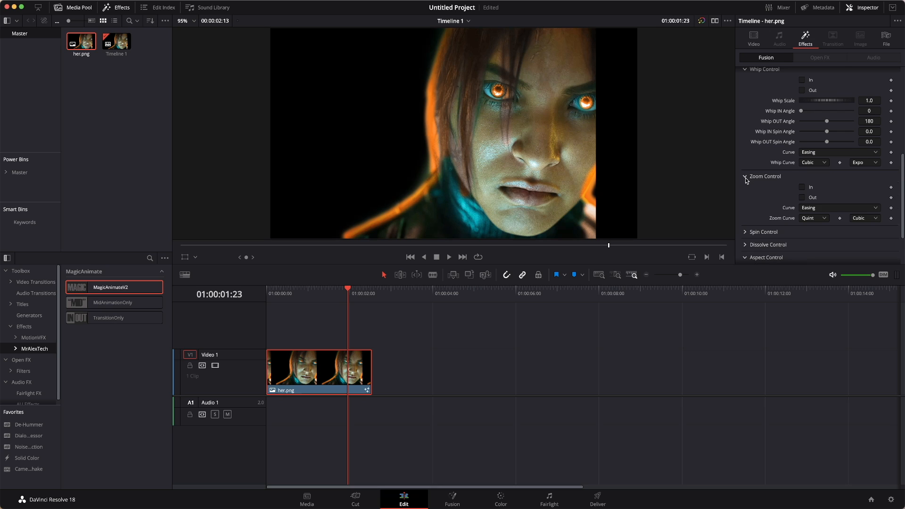
{"action": "left_click", "coordinate": [801, 187]}
{"action": "left_click", "coordinate": [802, 197]}
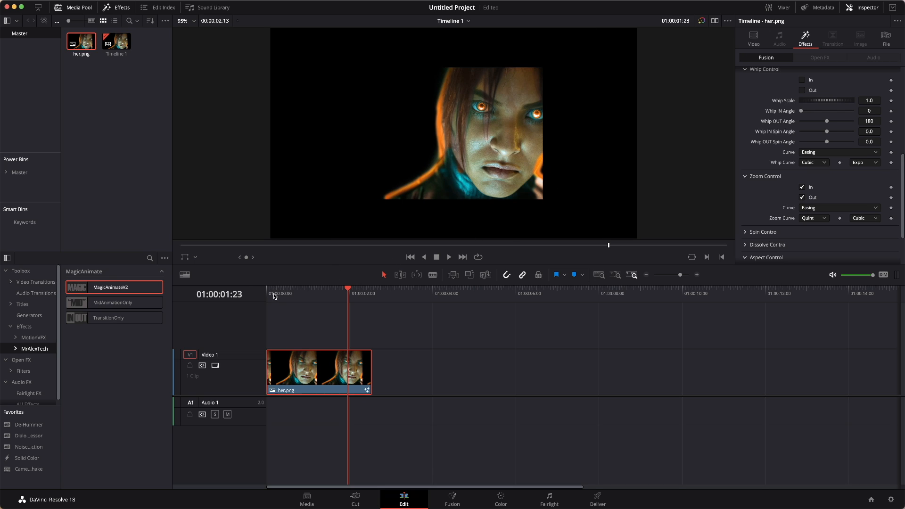
{"action": "left_click_drag", "start_coordinate": [274, 294], "coordinate": [255, 298]}
{"action": "left_click_drag", "start_coordinate": [260, 302], "coordinate": [285, 303]}
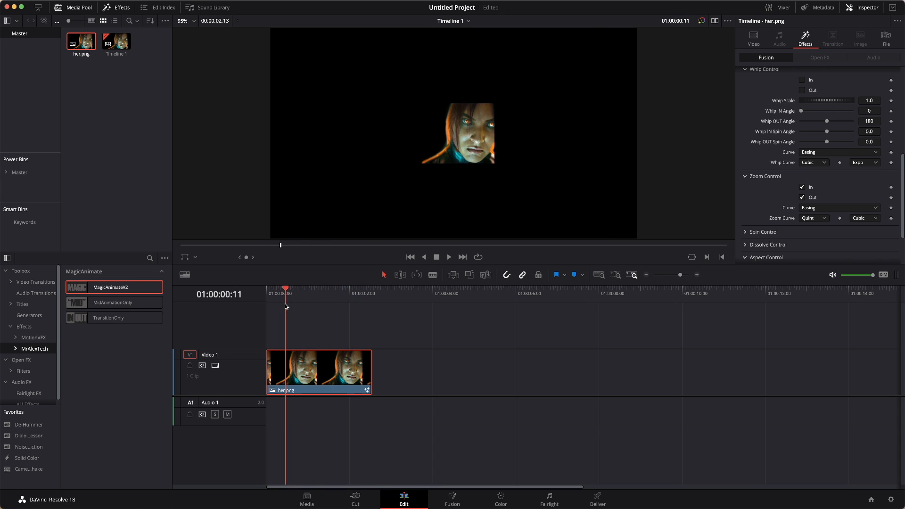
Step: Disable the In and Out zoom animations in the clip's Zoom Control settings
{"action": "left_click", "coordinate": [802, 196]}
{"action": "left_click", "coordinate": [802, 187]}
{"action": "scroll", "coordinate": [802, 190], "scroll_direction": "up", "scroll_amount": 3}
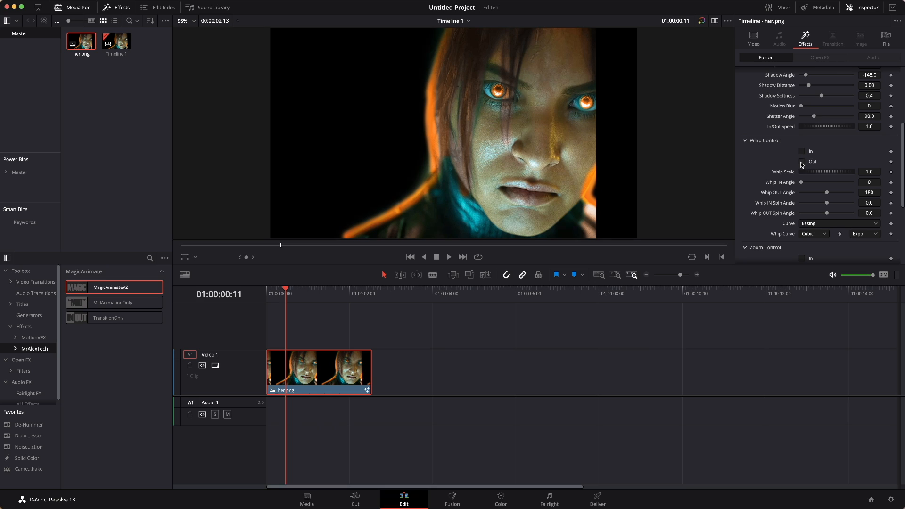
Step: Enable the In and Out whip animations of the her.png clip and scrub toward its middle to preview the movement
{"action": "left_click", "coordinate": [801, 152]}
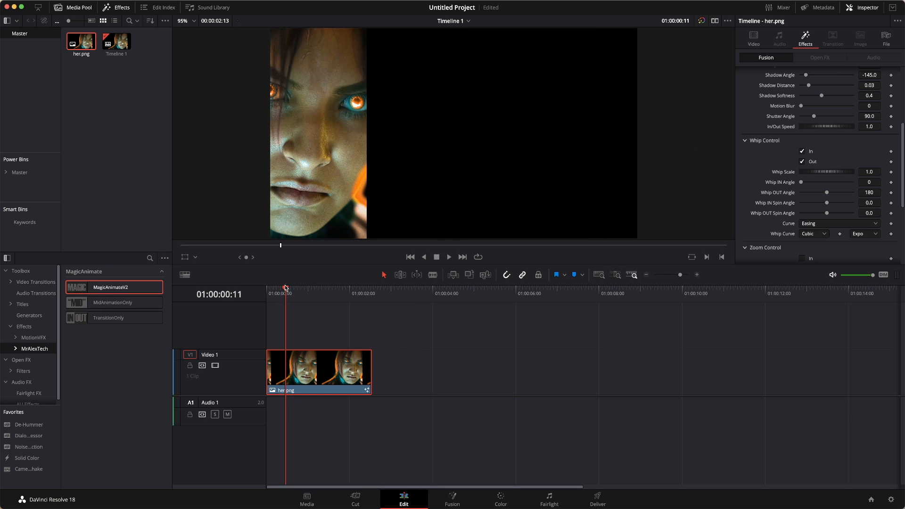
{"action": "left_click_drag", "start_coordinate": [286, 288], "coordinate": [326, 313]}
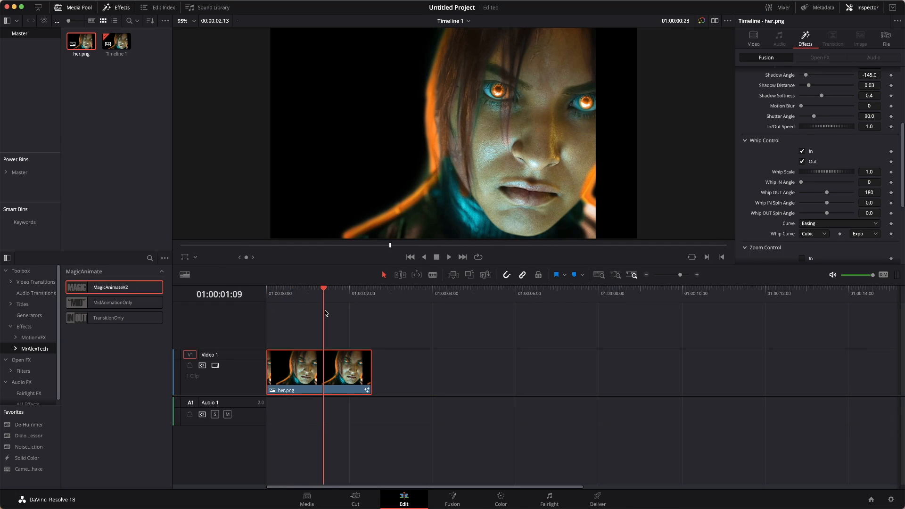
Step: Add a Text+ title to Video 1 directly after the her.png clip and select it
{"action": "left_click", "coordinate": [22, 304]}
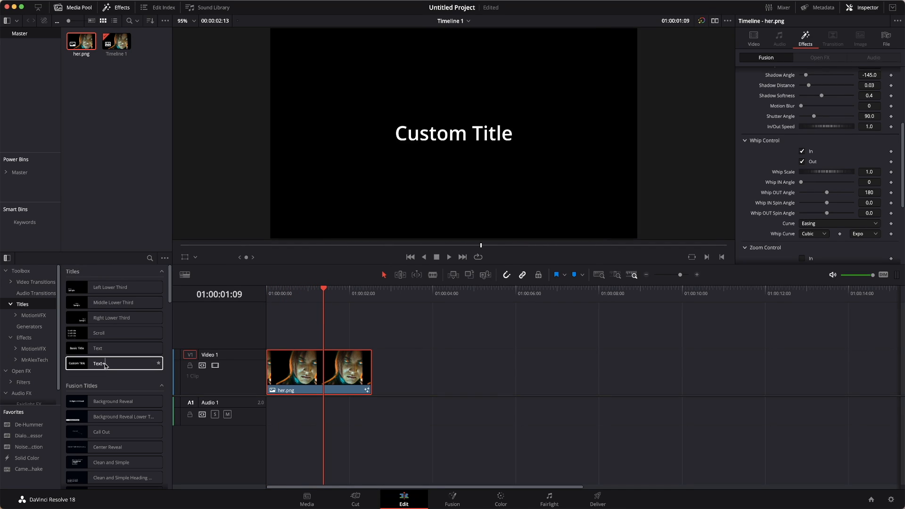
{"action": "left_click_drag", "start_coordinate": [104, 366], "coordinate": [380, 389]}
{"action": "left_click", "coordinate": [424, 369]}
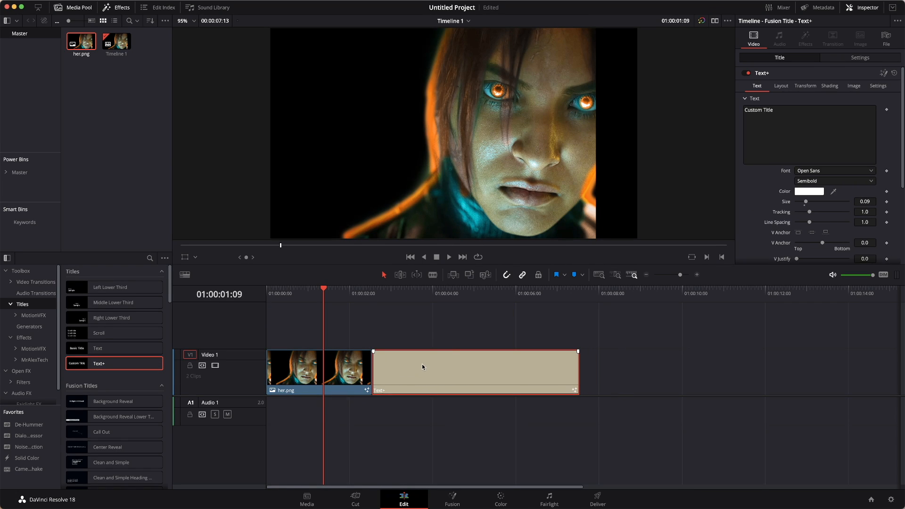
Step: Replace the Text+ title's text with "subscribe" and move the playhead onto the title to view it
{"action": "left_click", "coordinate": [776, 125]}
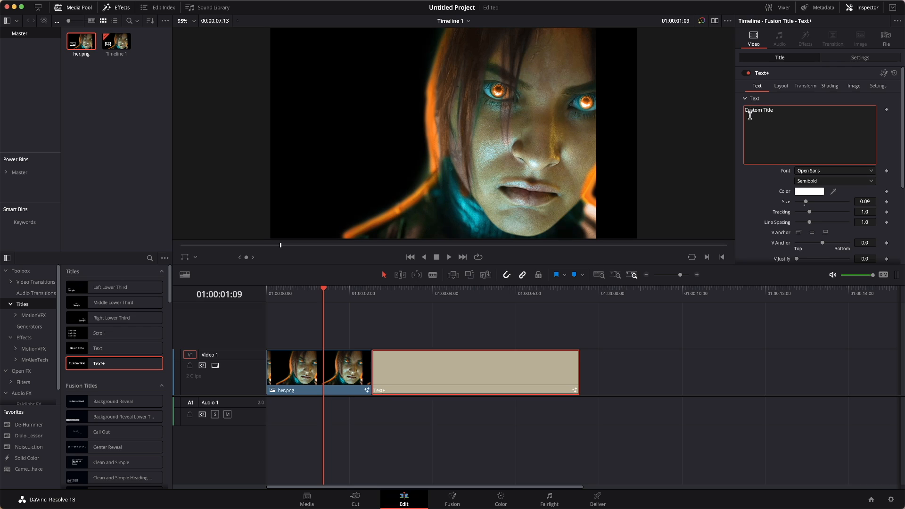
{"action": "key", "text": "super+a"}
{"action": "type", "text": "subscribe"}
{"action": "left_click_drag", "start_coordinate": [415, 293], "coordinate": [419, 291]}
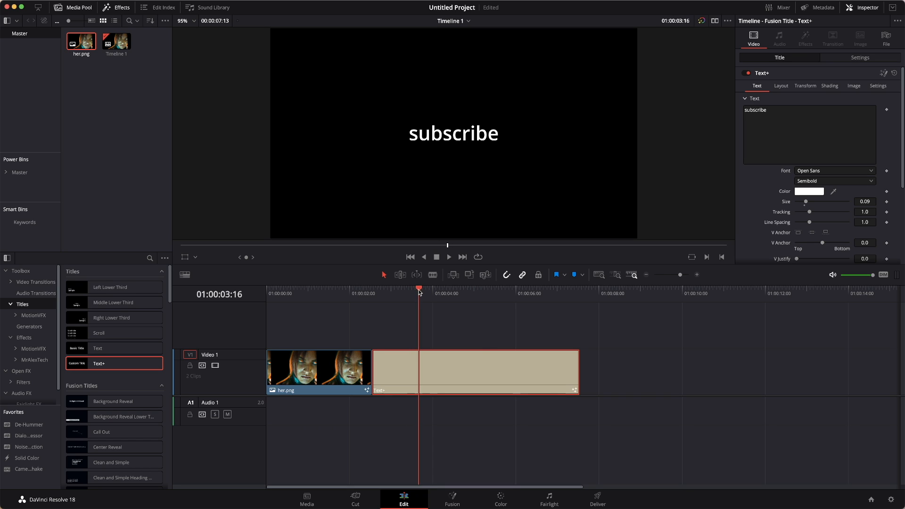